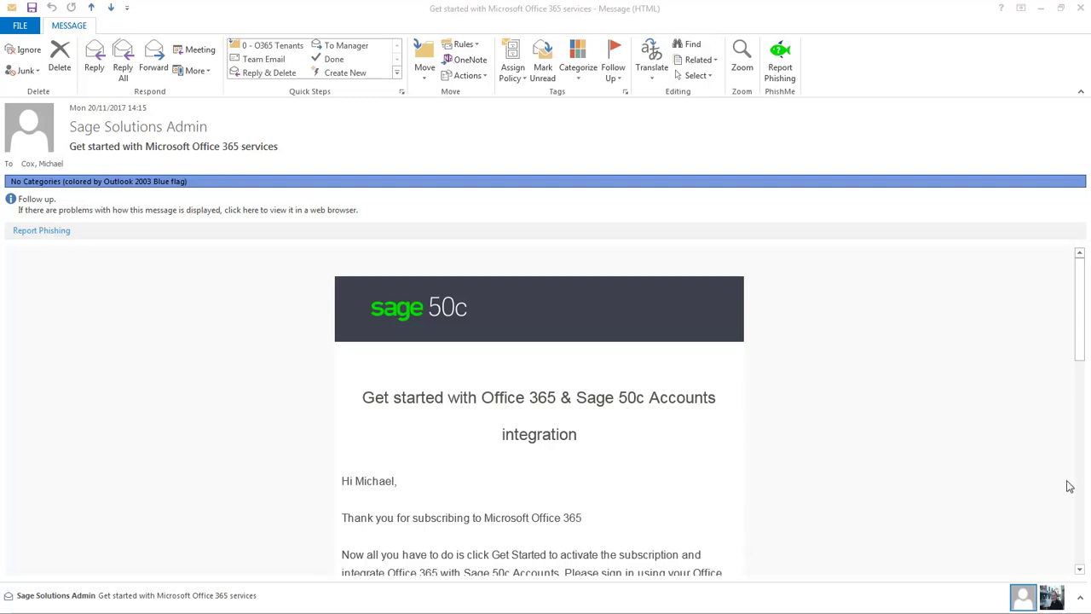
# Copy the temporary administrator password from the Outlook welcome email and start activation with Get Started.
pyautogui.moveTo(1080, 573); pyautogui.dragTo(1080, 573)
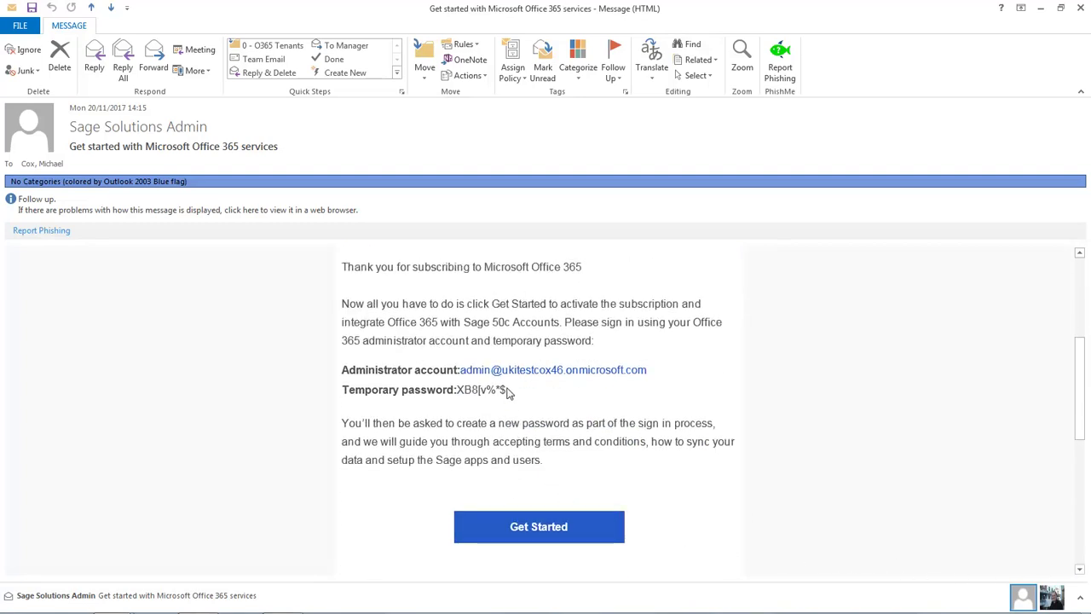
pyautogui.moveTo(508, 390); pyautogui.dragTo(457, 390)
pyautogui.rightClick(467, 394)
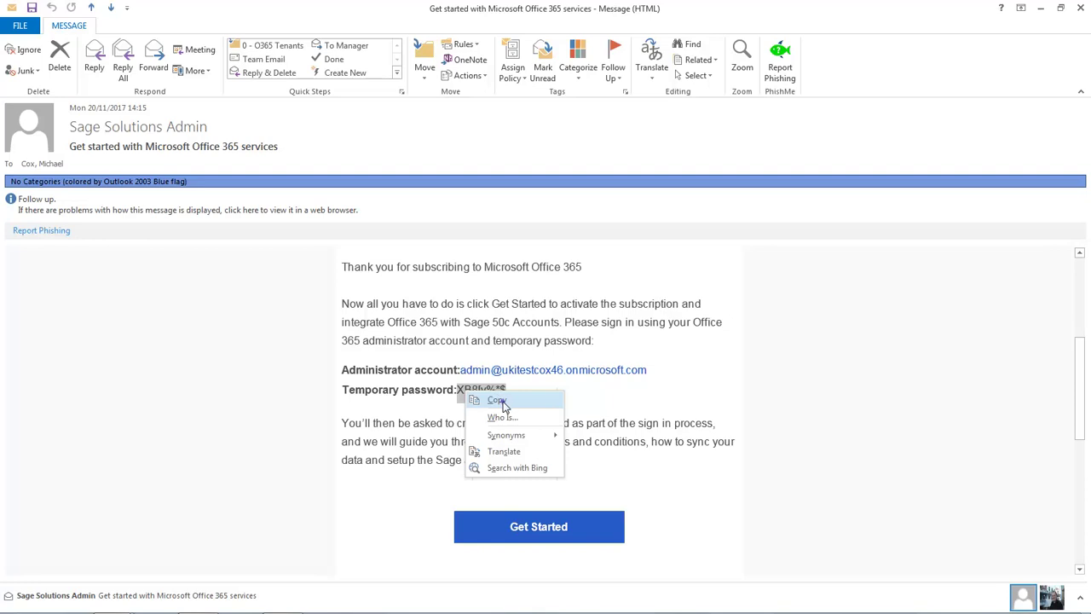
pyautogui.click(498, 402)
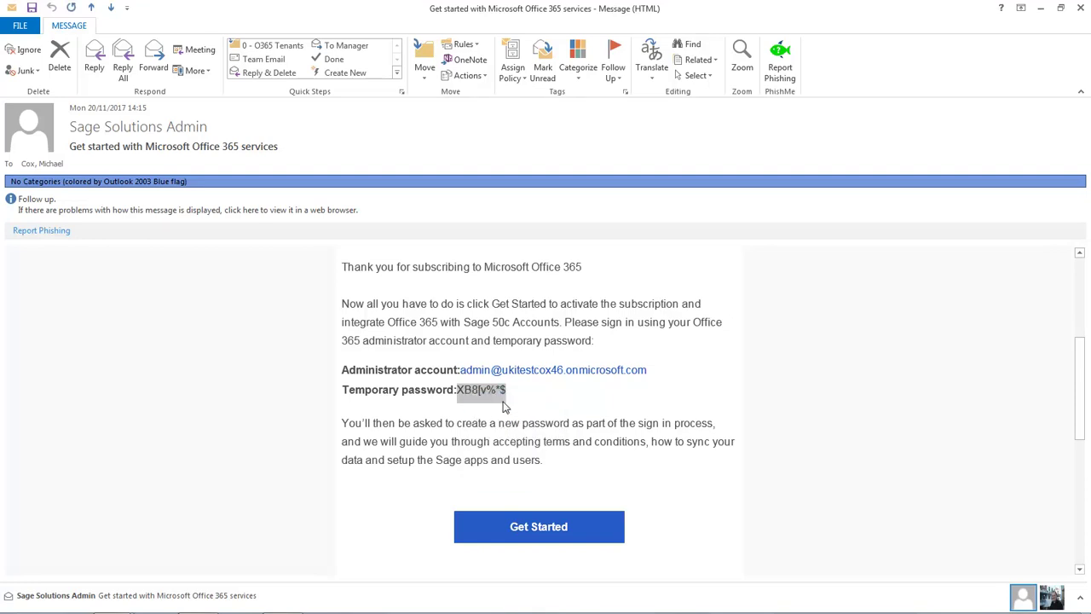
pyautogui.click(541, 534)
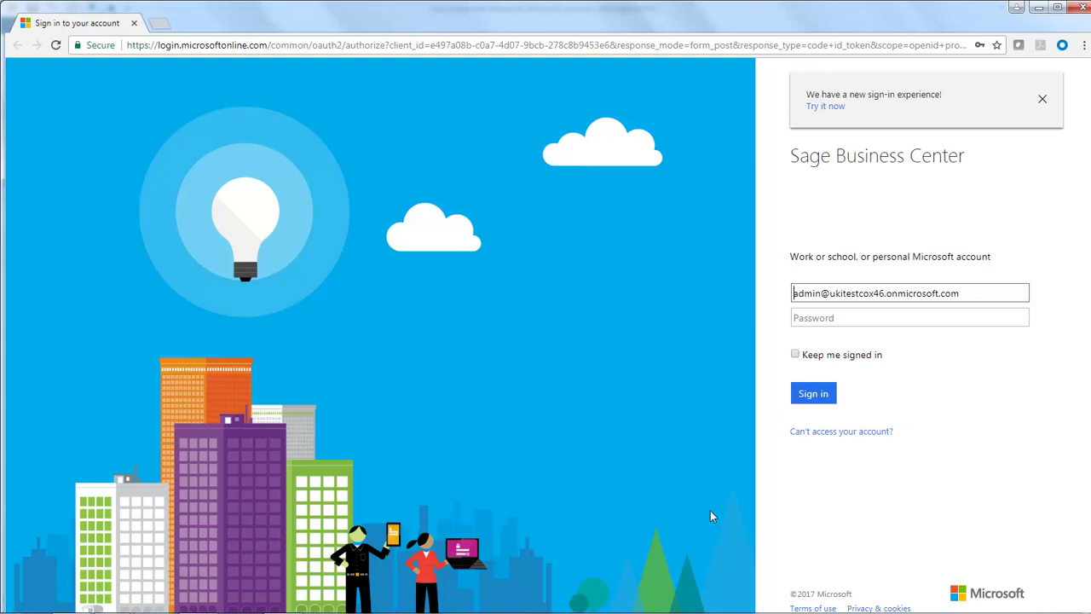
# Sign in to Office 365 by pasting the temporary administrator password.
pyautogui.rightClick(868, 321)
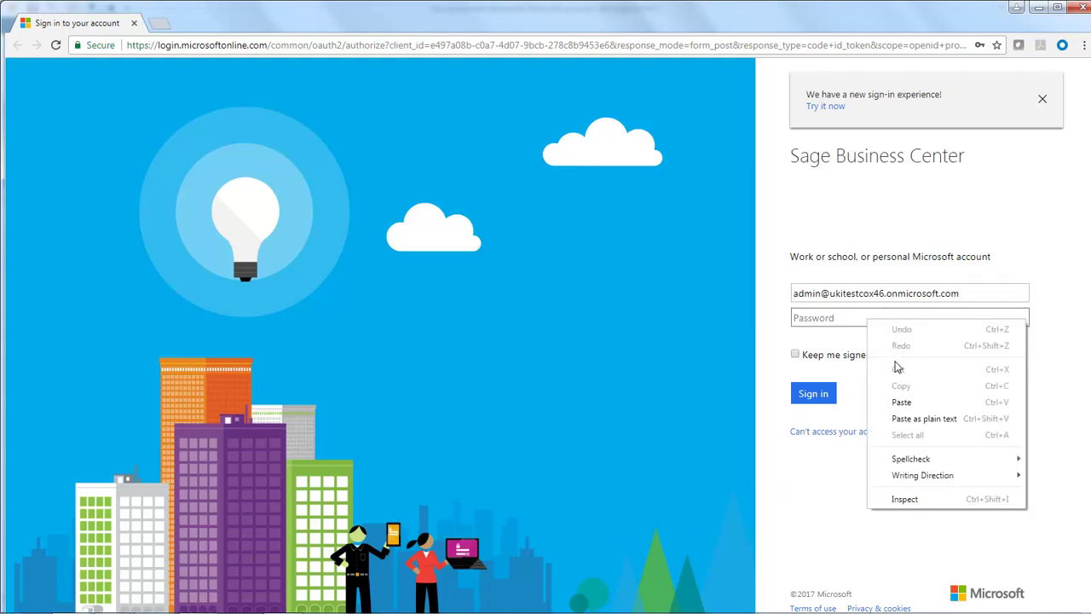
pyautogui.click(901, 402)
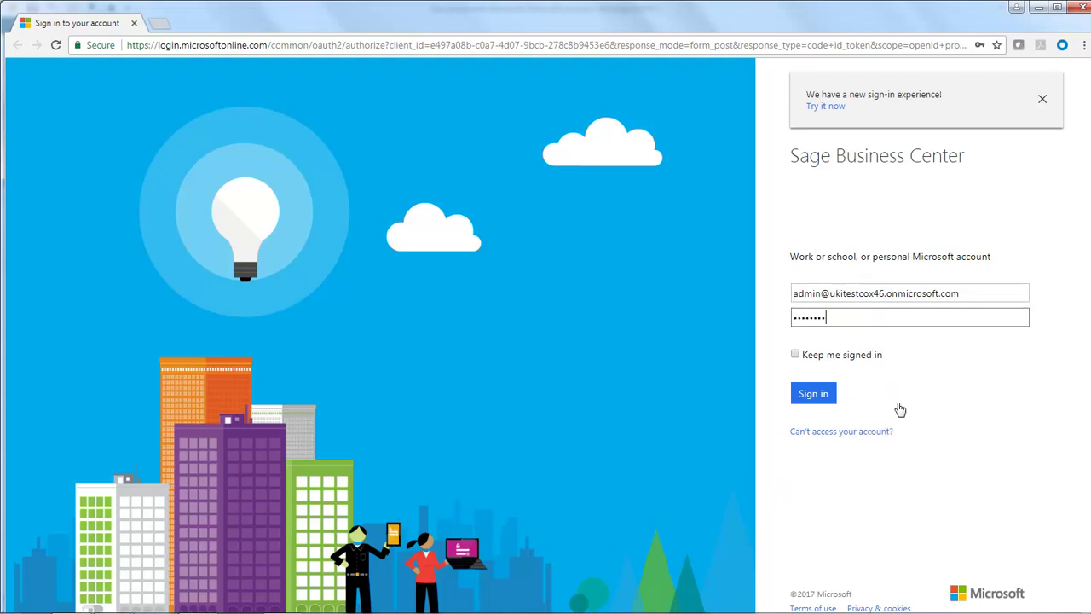
pyautogui.click(817, 394)
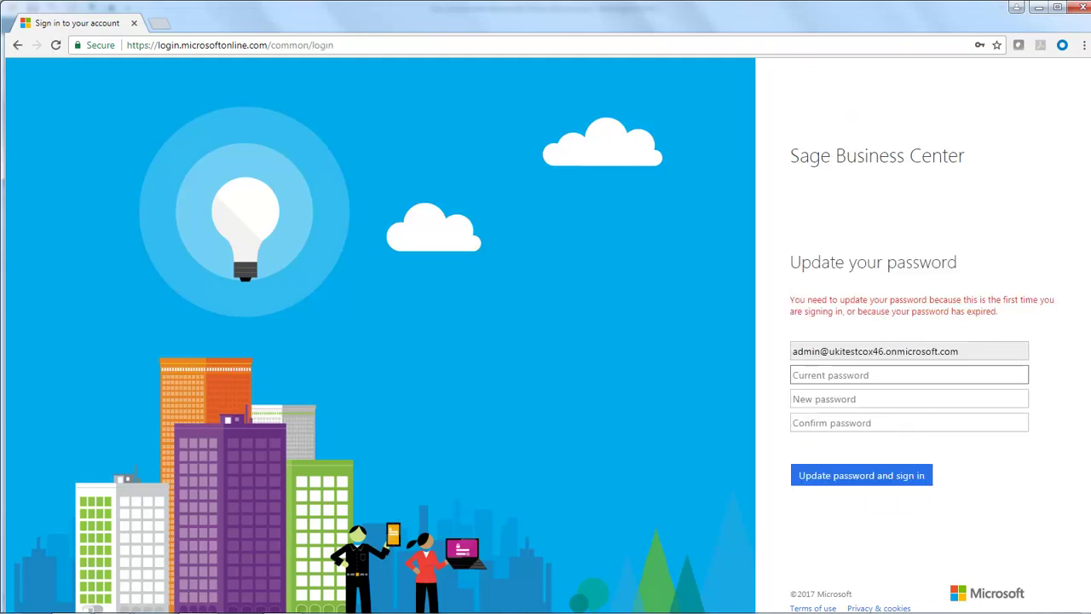
# Replace the temporary password with a new one, save it in Chrome, and accept Sage Business Center permissions.
pyautogui.hotkey('ctrl', 'v')
pyautogui.press('Tab')
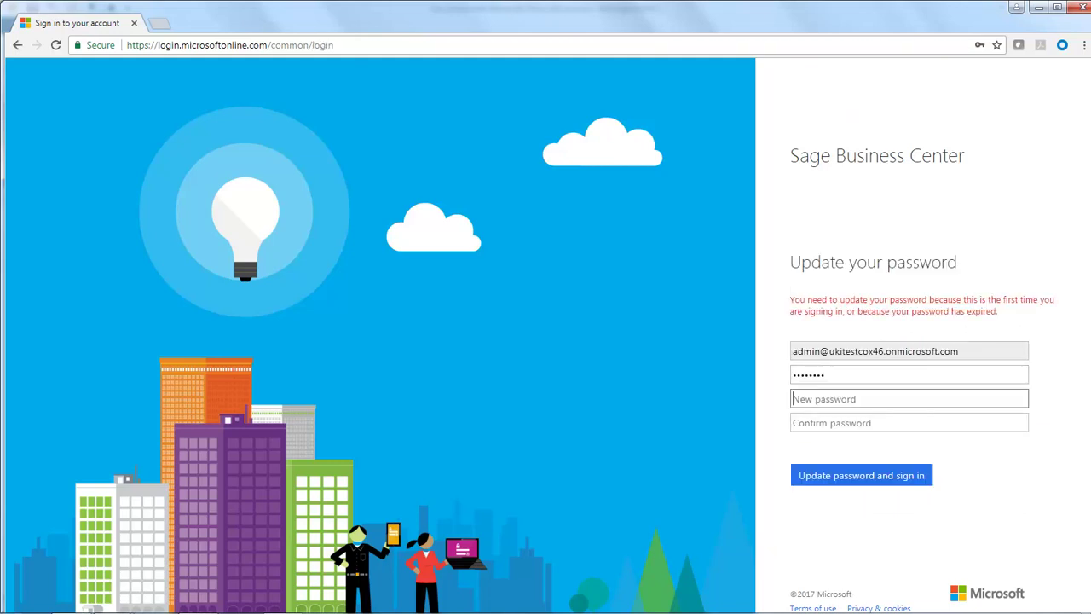
pyautogui.write('********')
pyautogui.press('Tab')
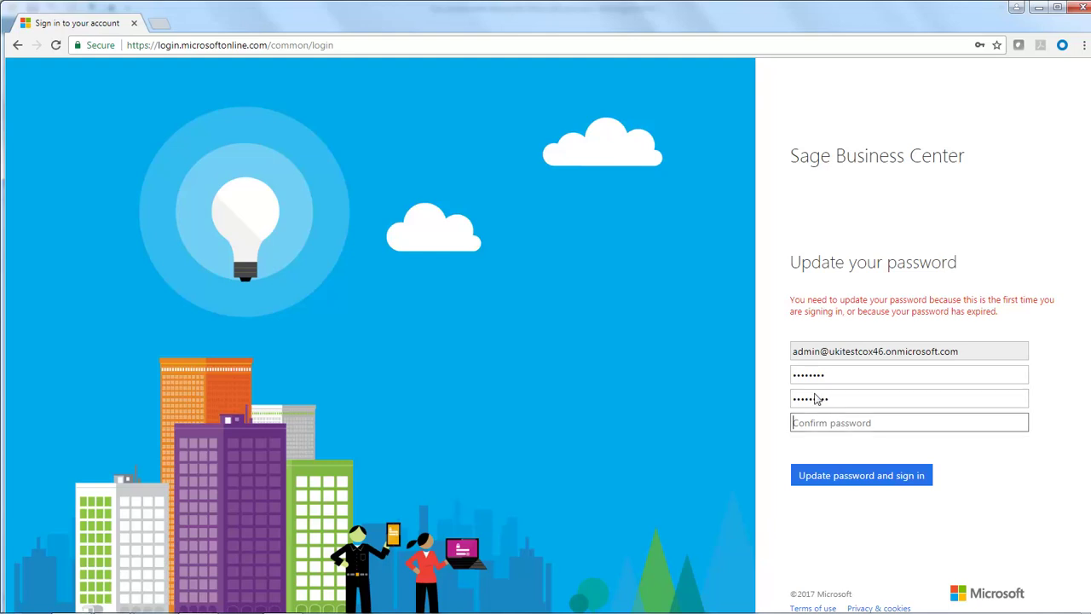
pyautogui.write('********')
pyautogui.click(855, 479)
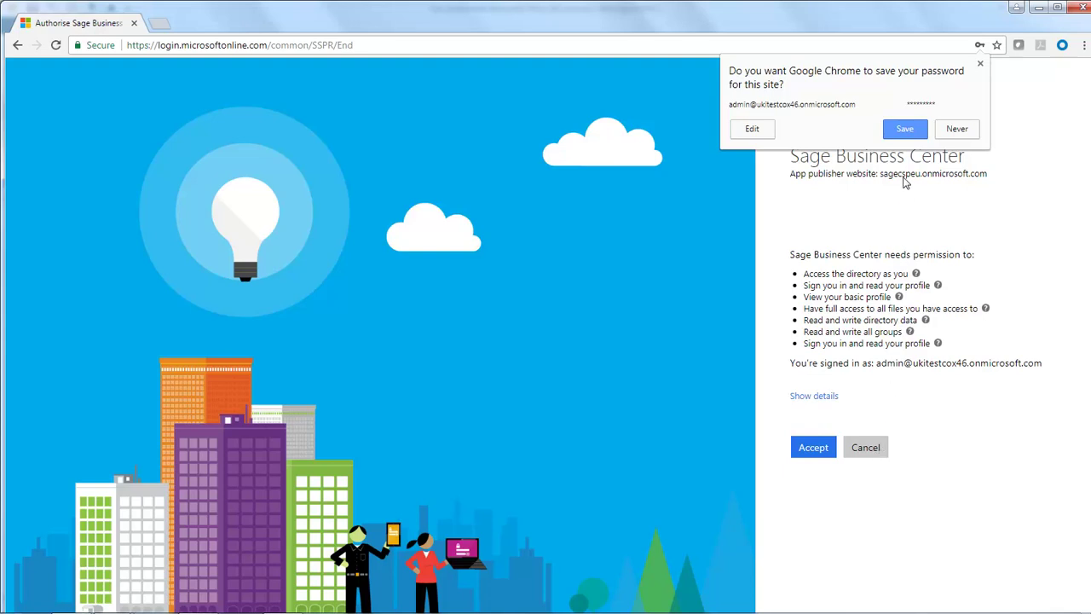
pyautogui.click(906, 130)
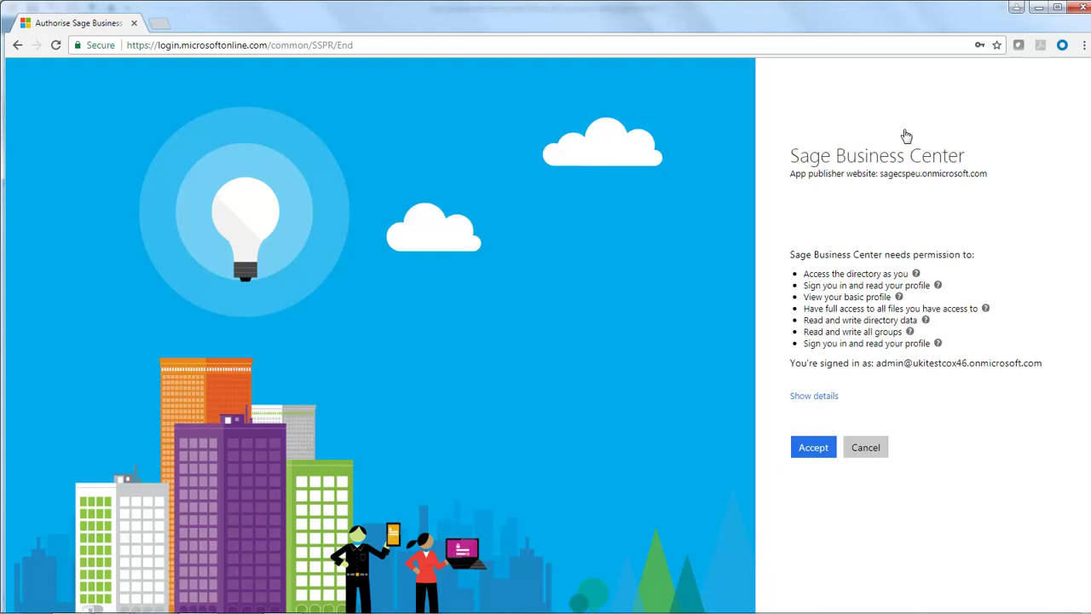
pyautogui.click(814, 451)
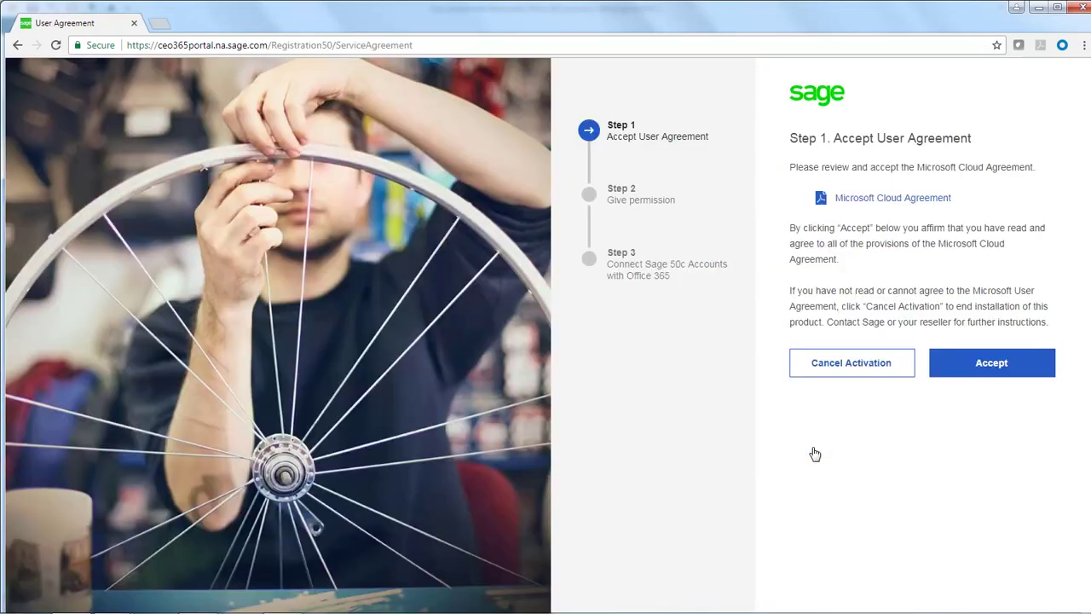
# Accept the Microsoft Cloud Agreement and grant Sage Contact its permissions using the admin account.
pyautogui.click(994, 367)
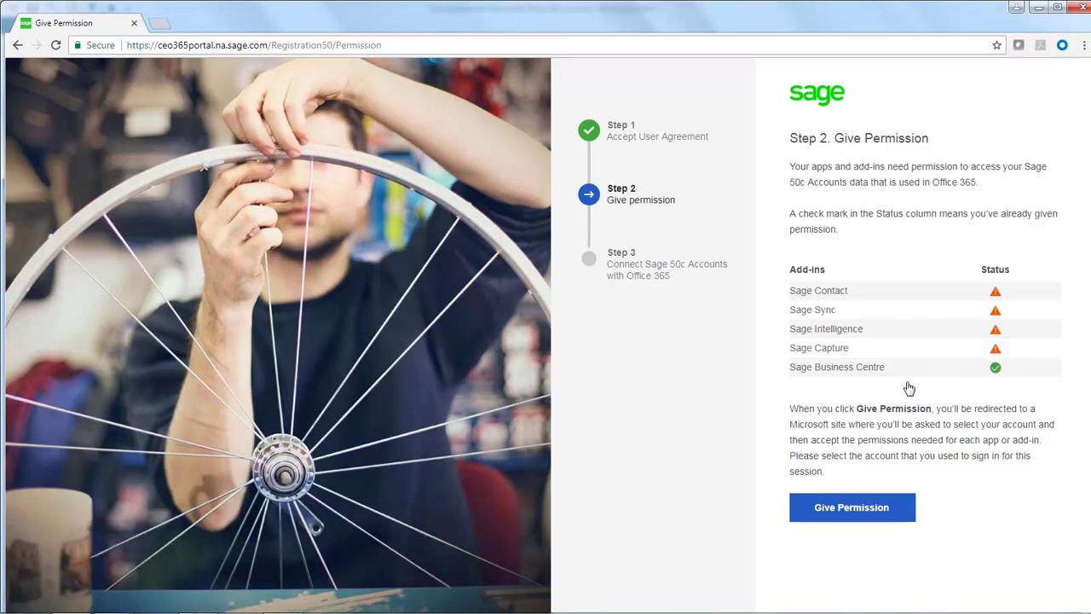
pyautogui.click(854, 510)
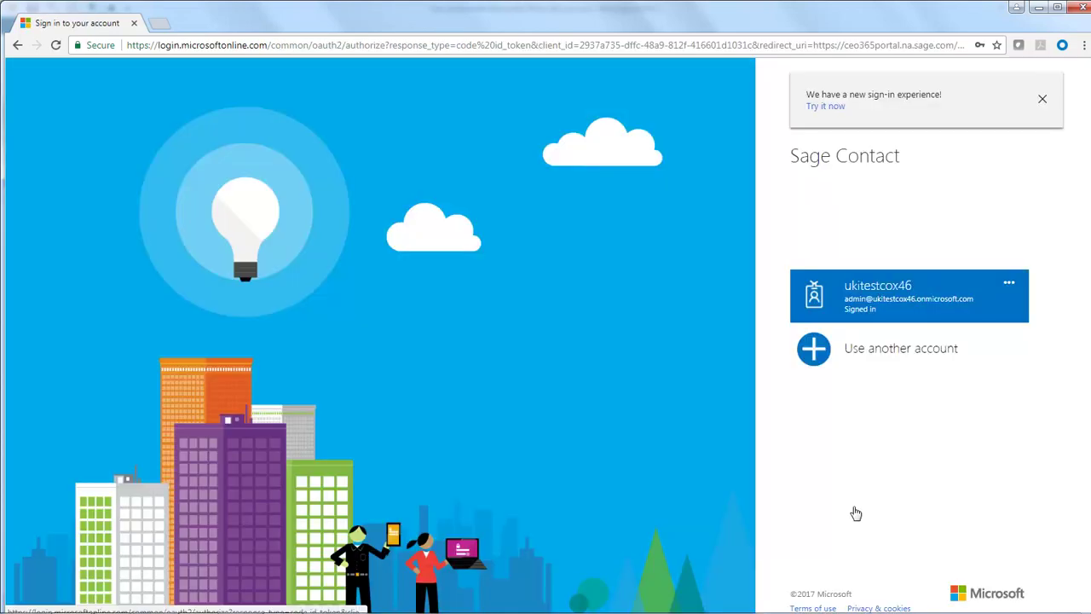
pyautogui.click(898, 296)
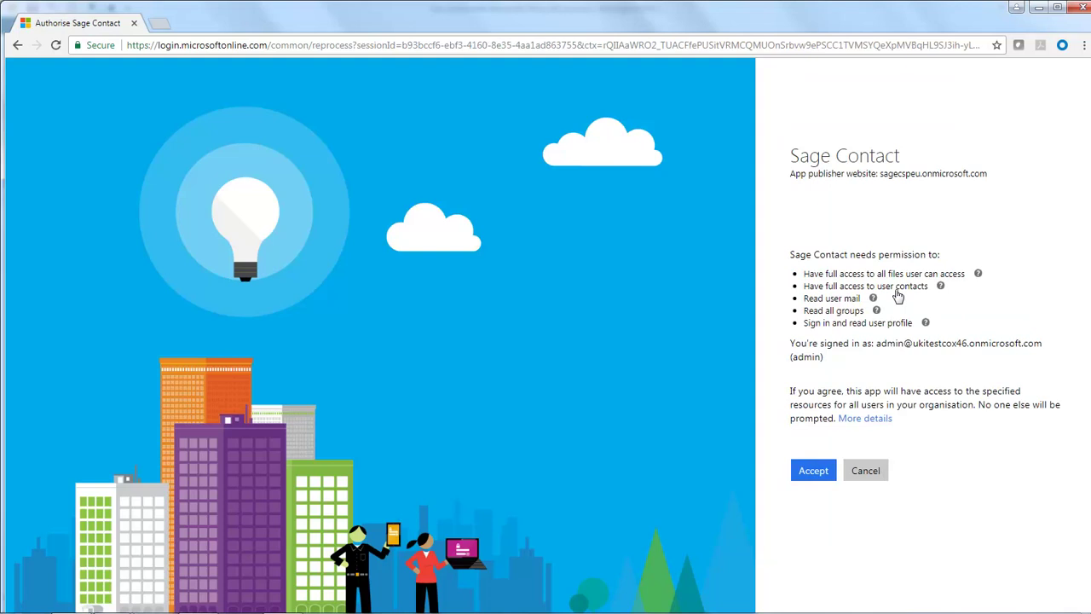
pyautogui.click(814, 471)
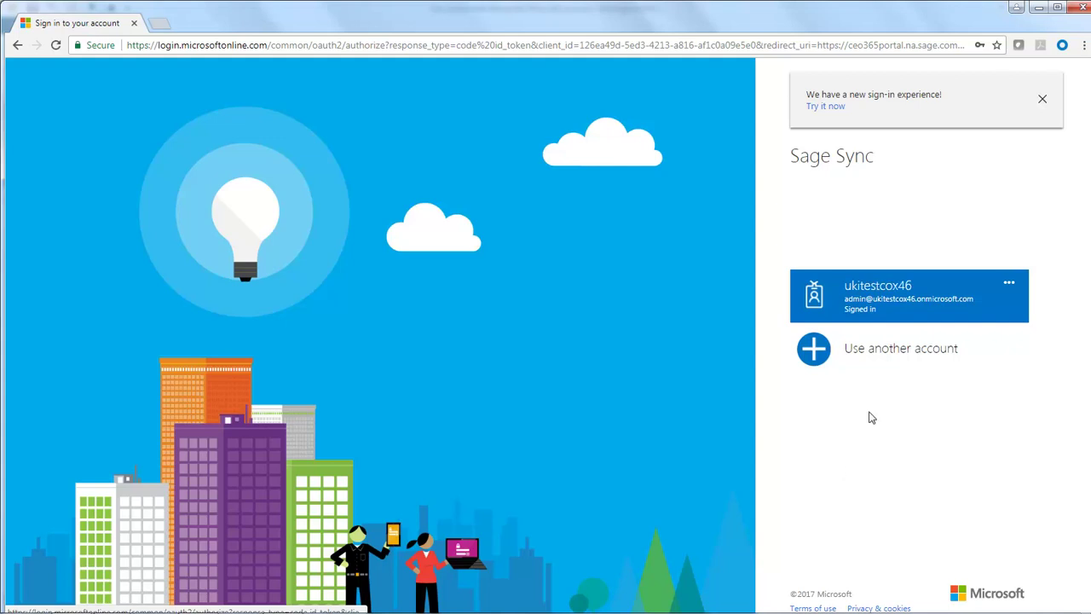
# Grant Sage Sync, Sage Intelligence and Sage 50c Capture their permissions with the admin account.
pyautogui.click(885, 293)
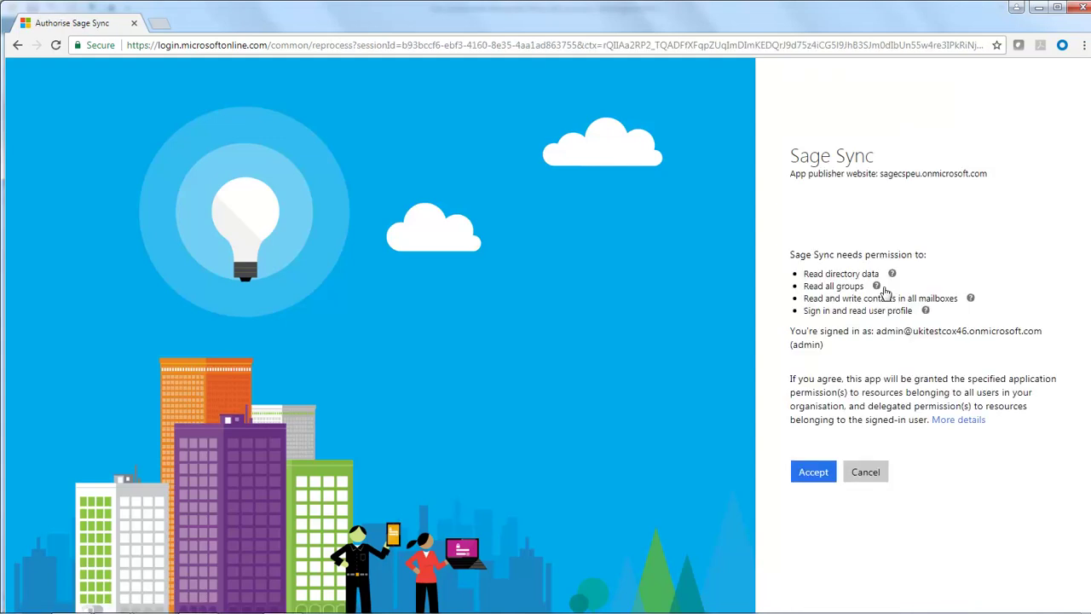
pyautogui.click(815, 472)
pyautogui.click(885, 292)
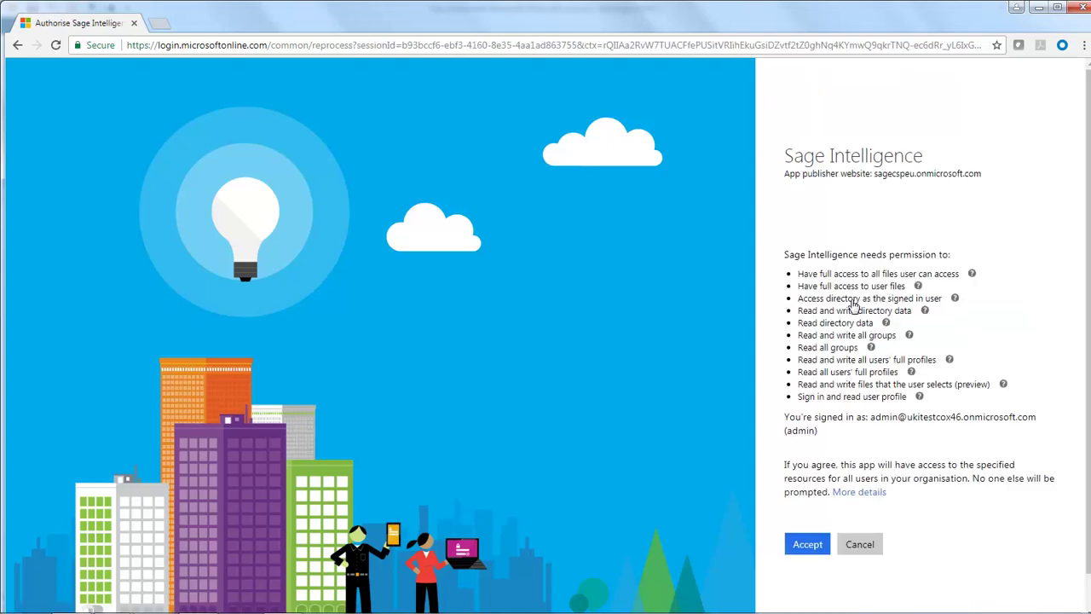
pyautogui.click(808, 545)
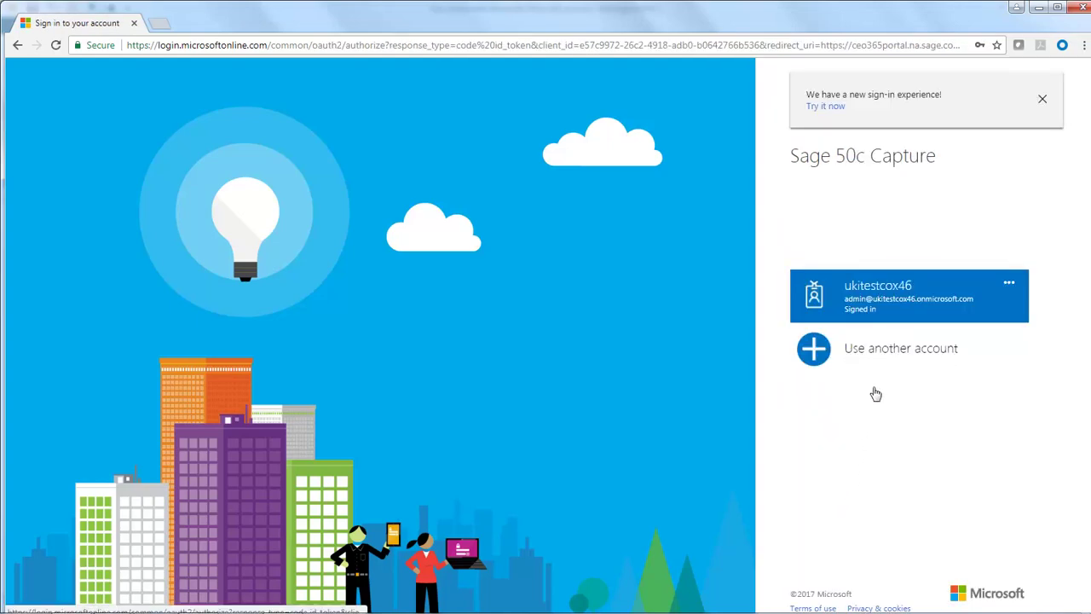
pyautogui.click(879, 292)
pyautogui.click(814, 445)
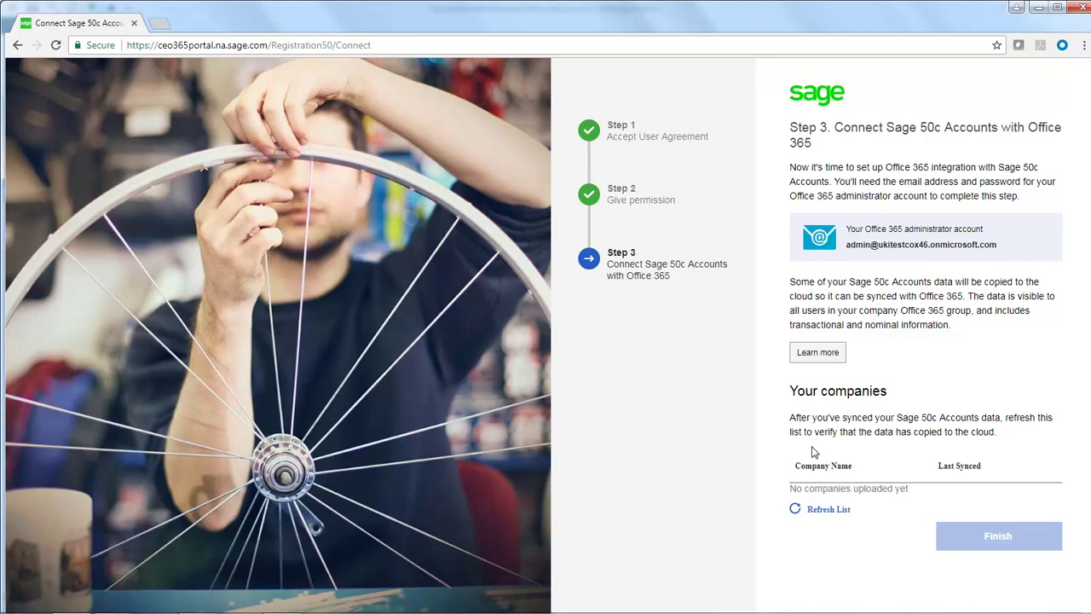
pyautogui.hotkey('alt', 'Tab')
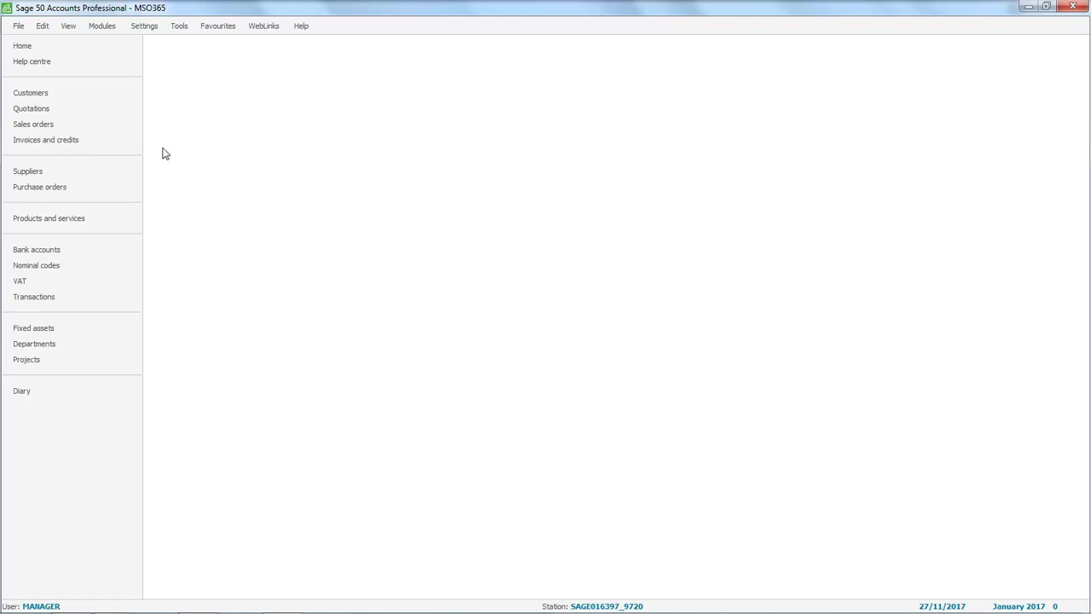
# In Company Preferences, start the Sage 50c Office 365 connection with Let's get started.
pyautogui.click(145, 27)
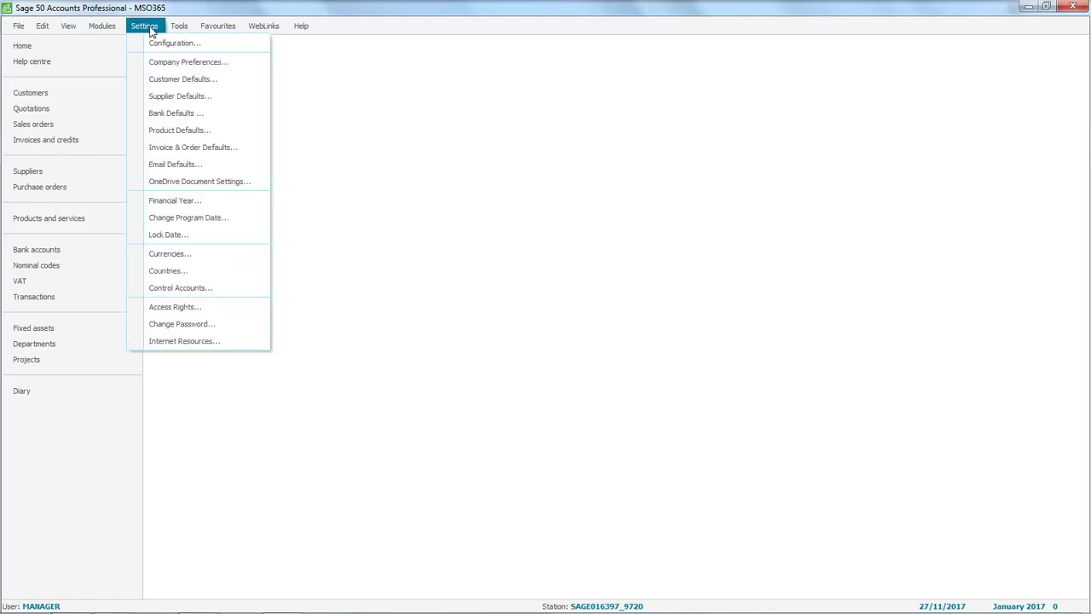
pyautogui.click(190, 64)
pyautogui.write('**')
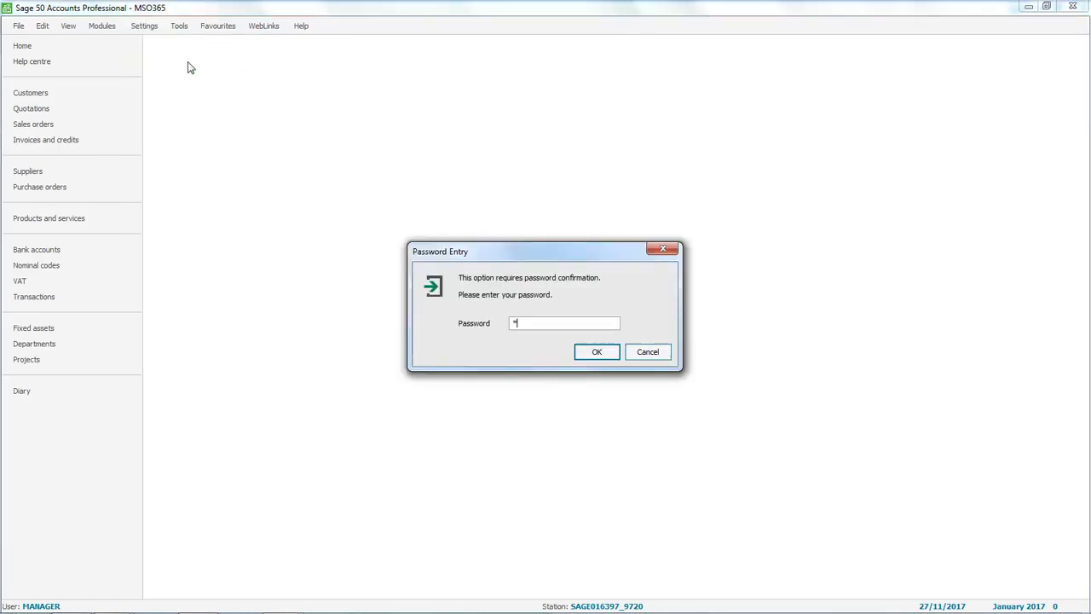
pyautogui.click(597, 352)
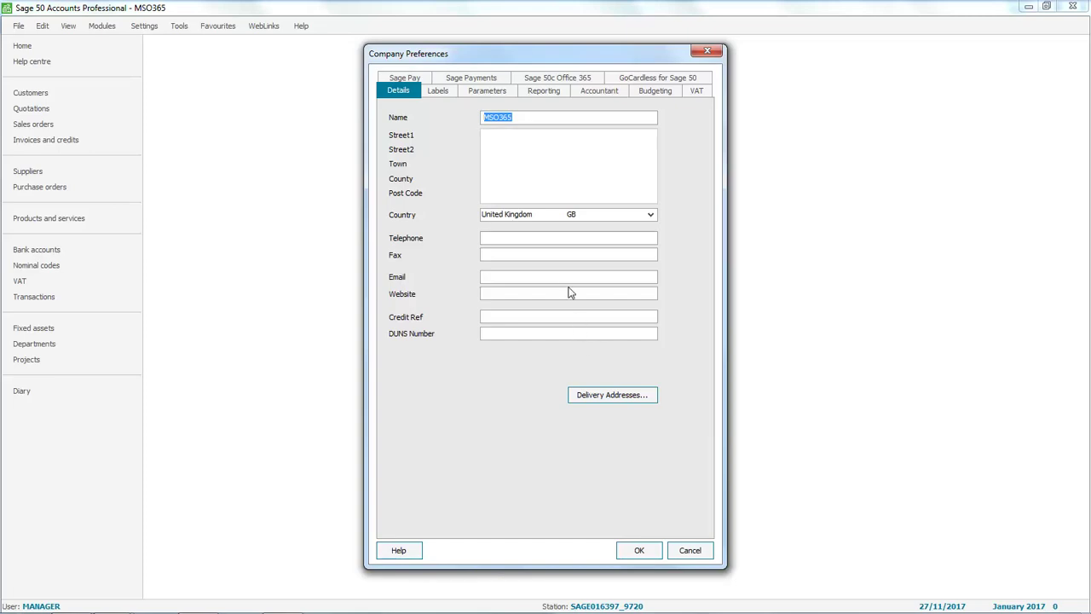
pyautogui.click(558, 79)
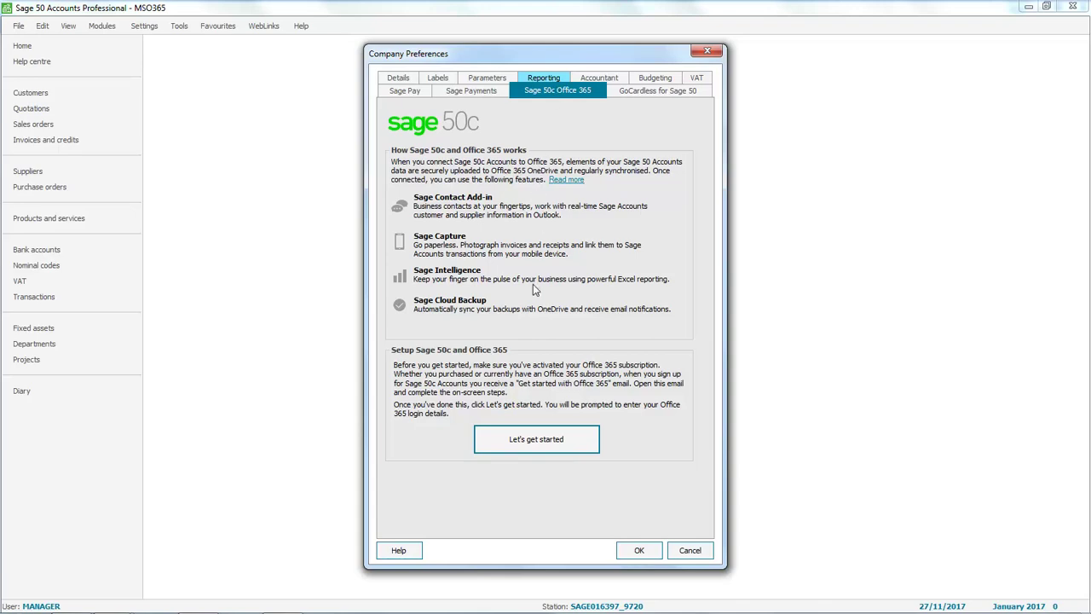
pyautogui.click(534, 441)
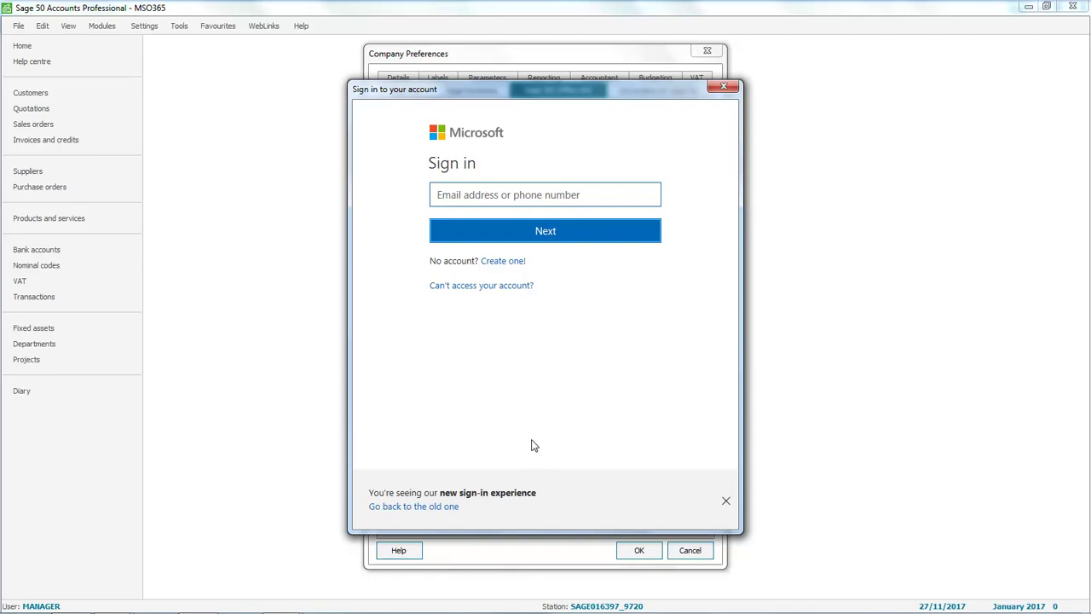
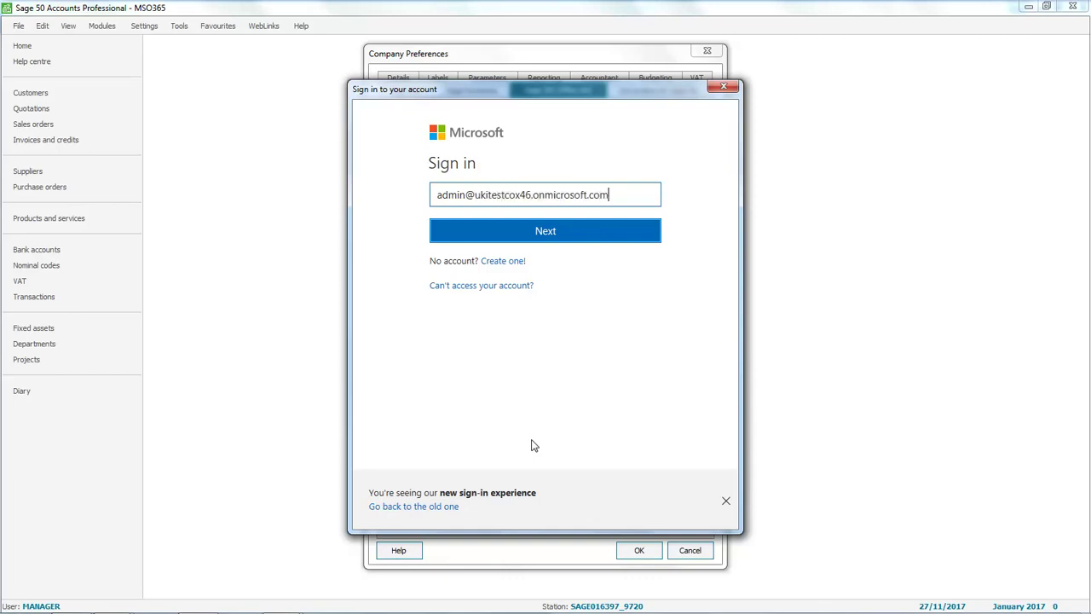
# Sign in to Microsoft with the Office 365 admin account's e-mail address and password.
pyautogui.click(550, 237)
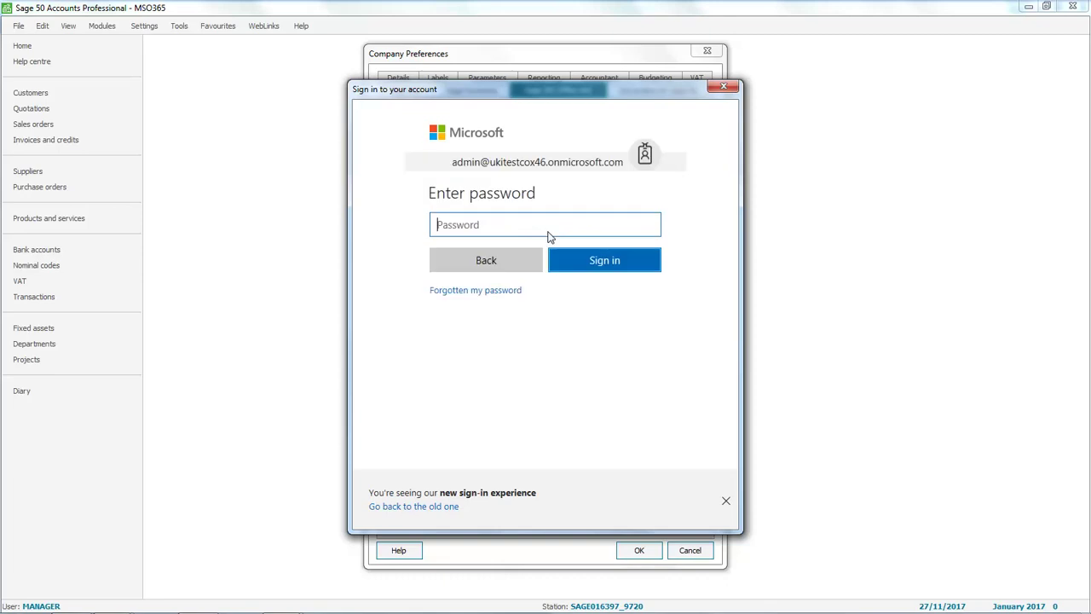
pyautogui.write('•••••••••')
pyautogui.click(602, 263)
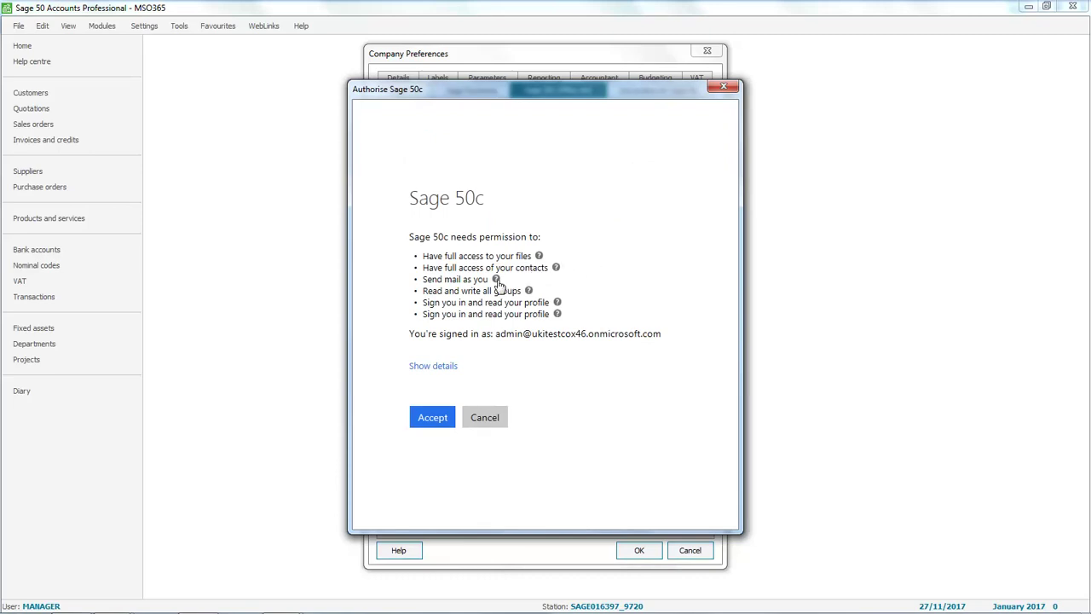
# Accept the Authorise Sage 50c permissions and close Company Preferences with OK.
pyautogui.click(431, 422)
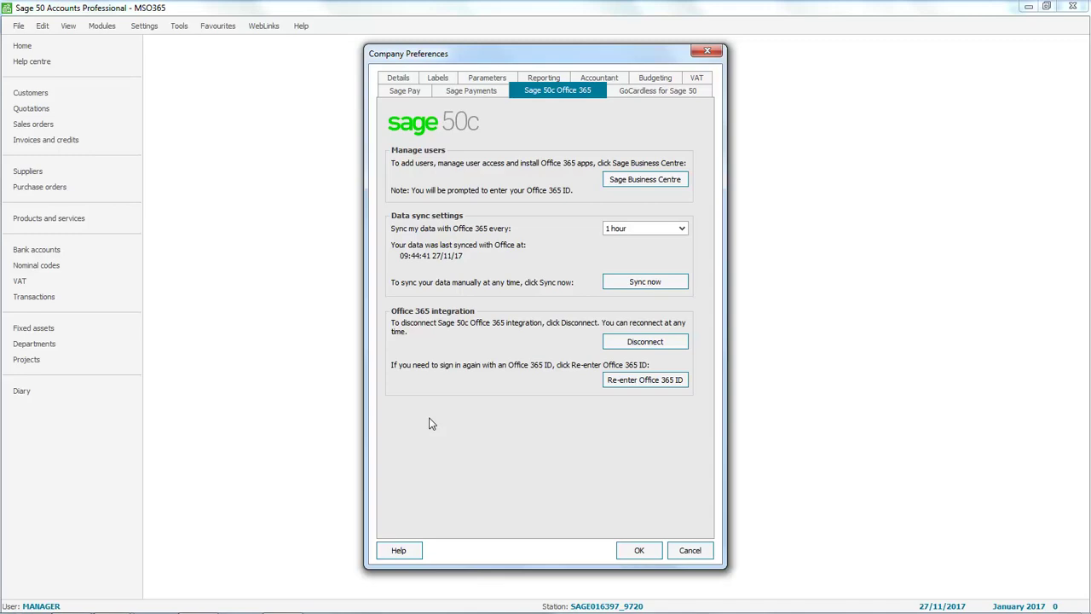
pyautogui.click(641, 550)
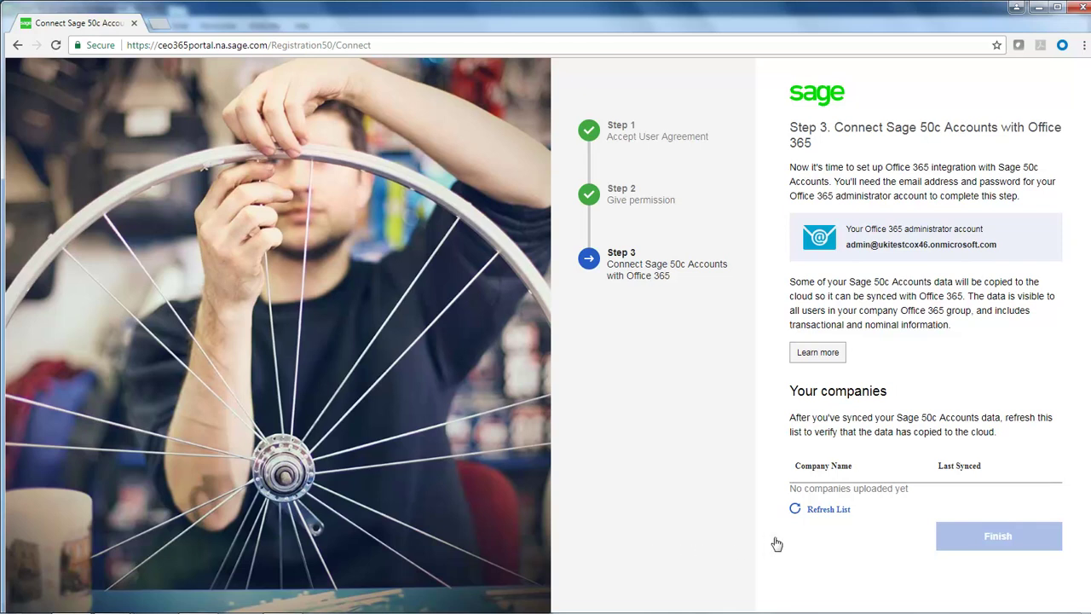
# Refresh the company list to show MSO365 synced, then finish the Office 365 setup.
pyautogui.click(814, 510)
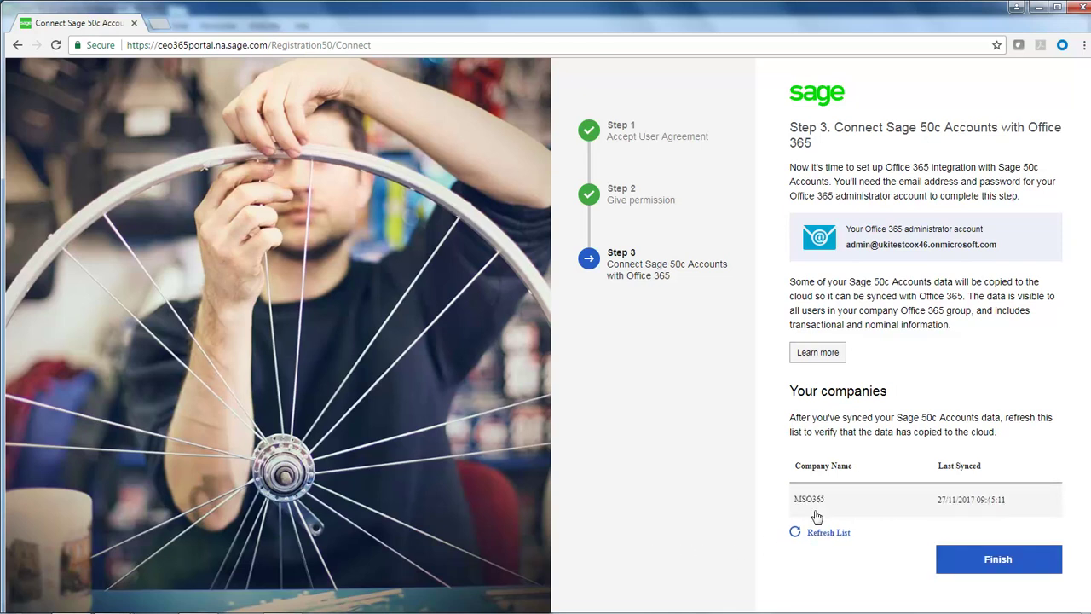
pyautogui.click(998, 559)
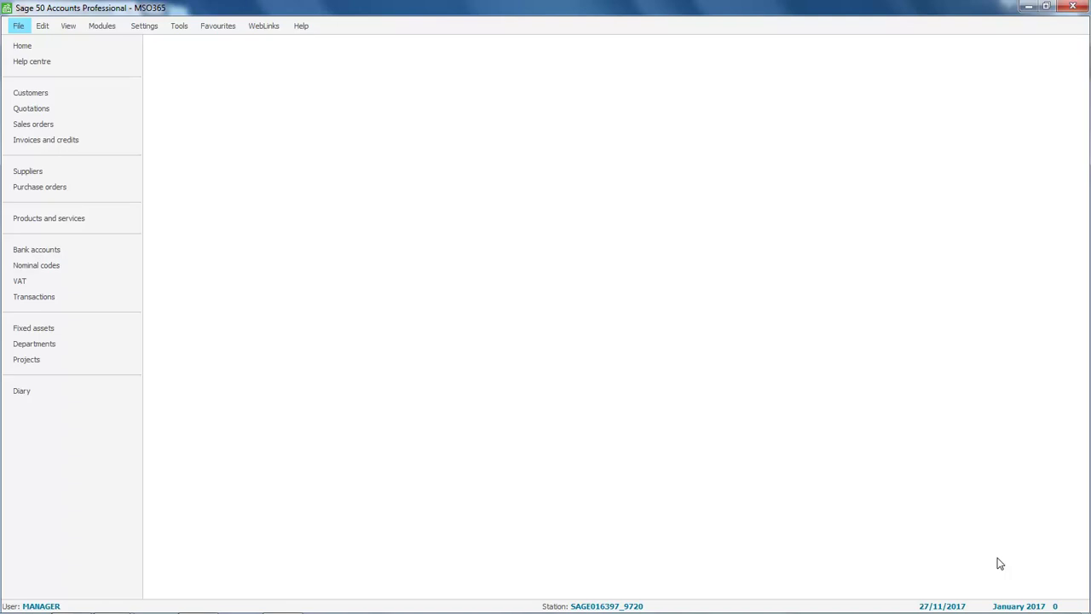
# Open File > Schedule back up and go to the Backup Manager's Settings page.
pyautogui.click(19, 26)
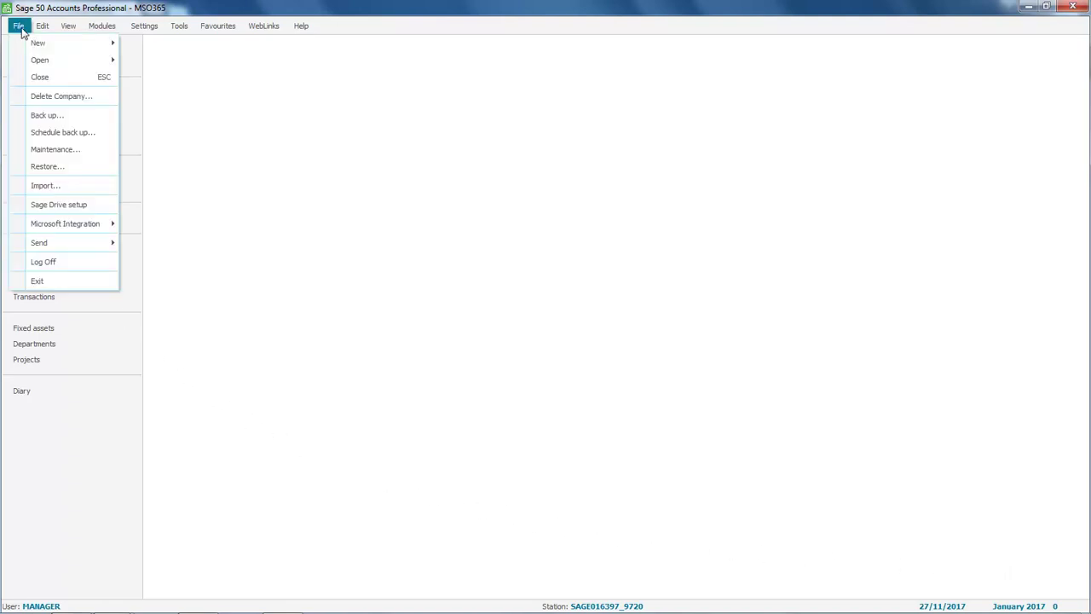
pyautogui.click(45, 133)
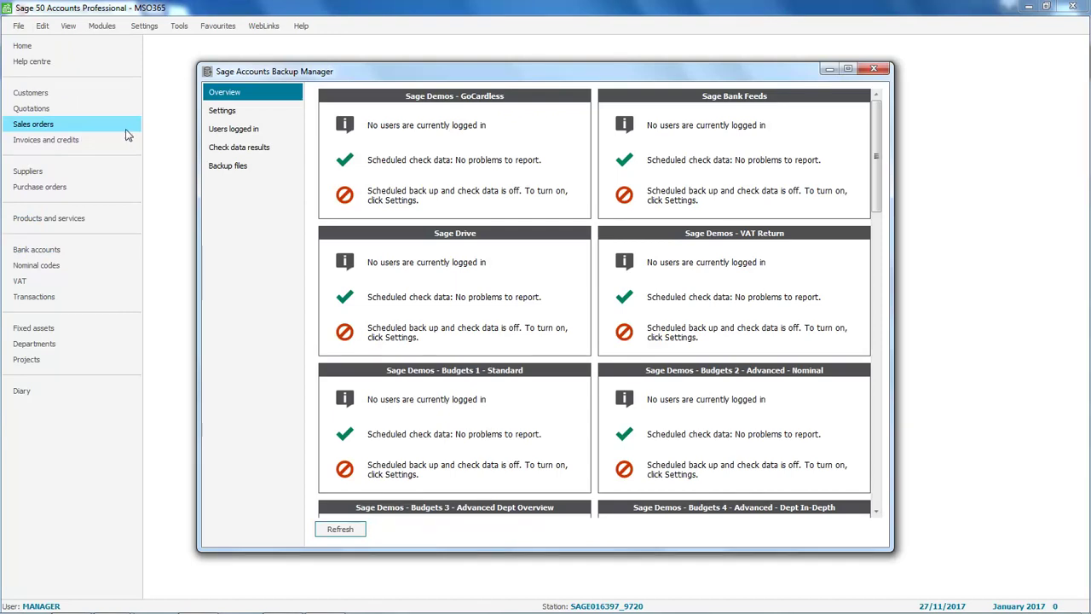
pyautogui.click(224, 112)
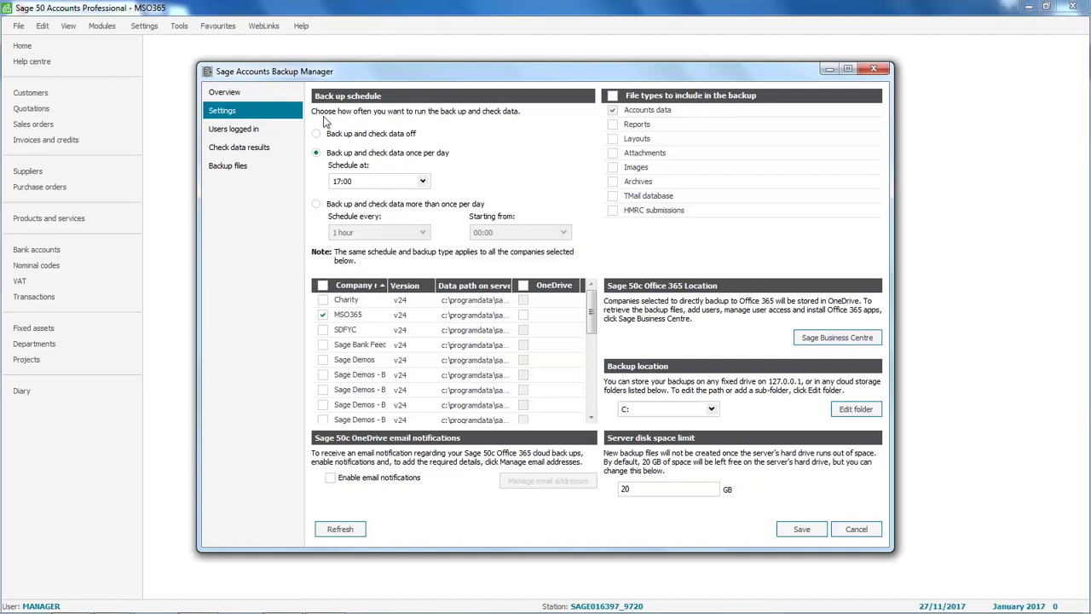
# Keep the 17:00 daily backup, tick OneDrive for MSO365, and enable email notifications.
pyautogui.click(423, 182)
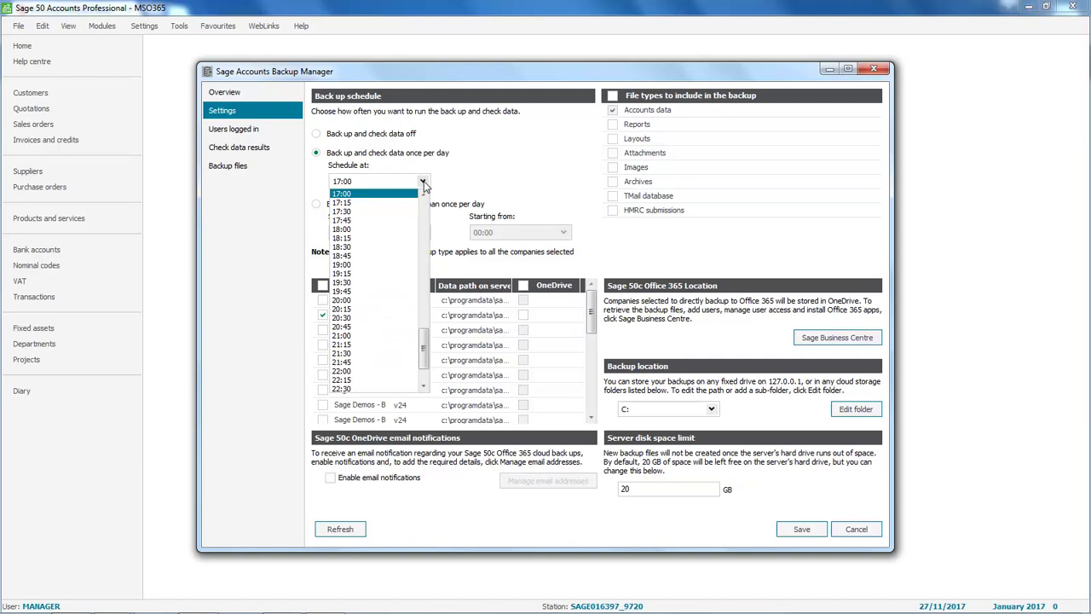
pyautogui.click(360, 198)
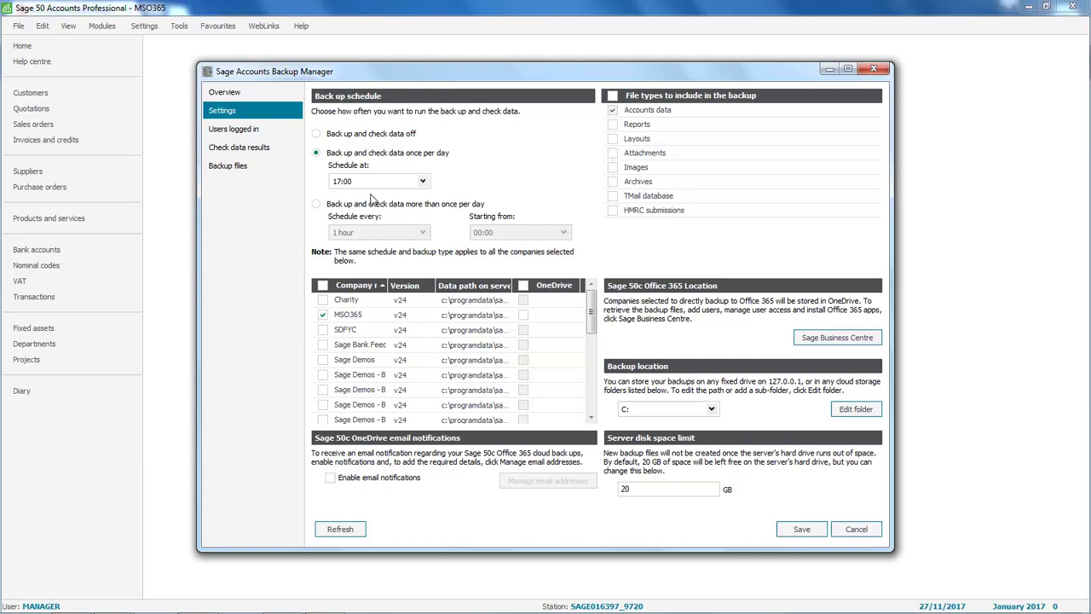
pyautogui.click(522, 316)
pyautogui.click(331, 479)
# Add a recipient's e-mail address to the notification list and save the backup schedule settings.
pyautogui.click(544, 483)
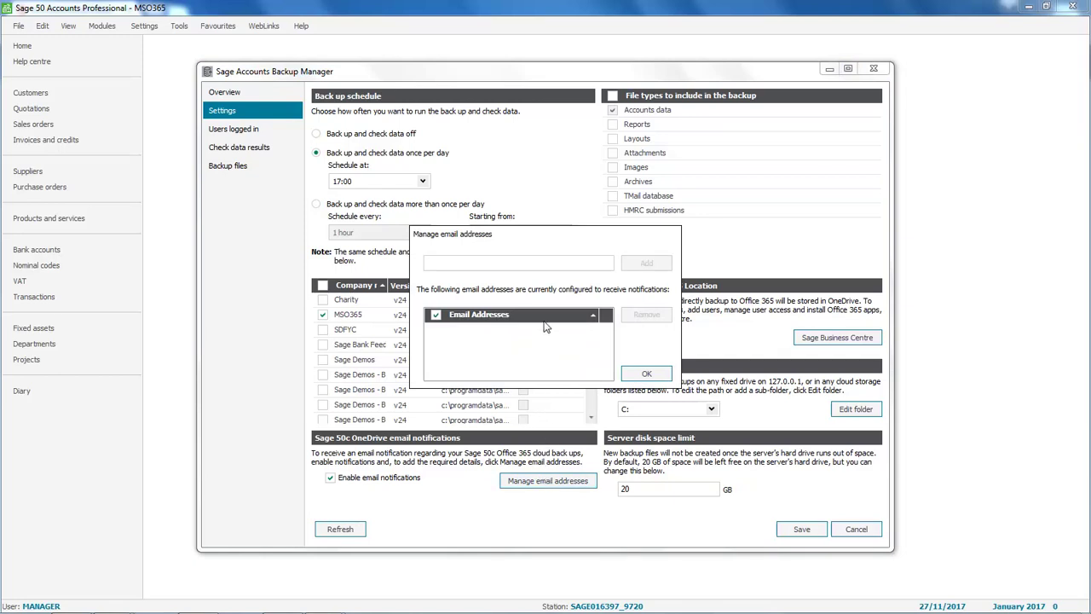
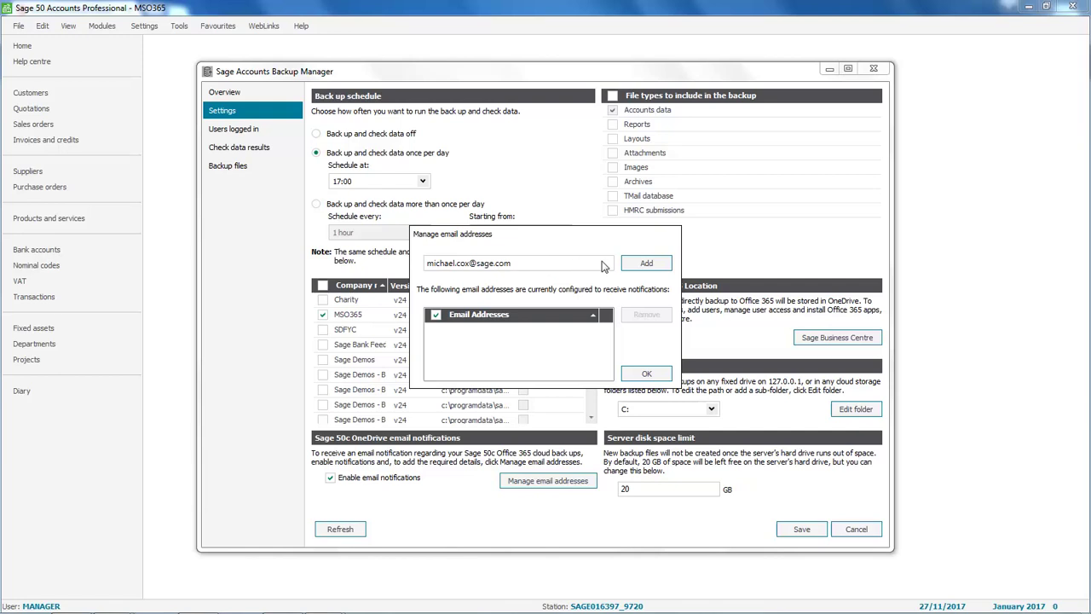
pyautogui.click(648, 266)
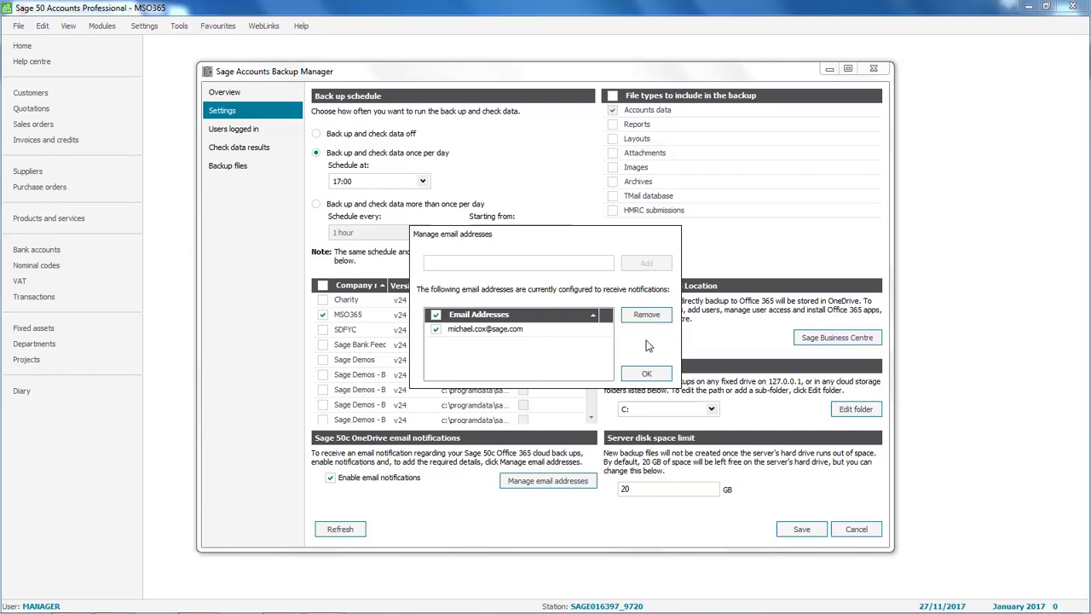
pyautogui.click(646, 375)
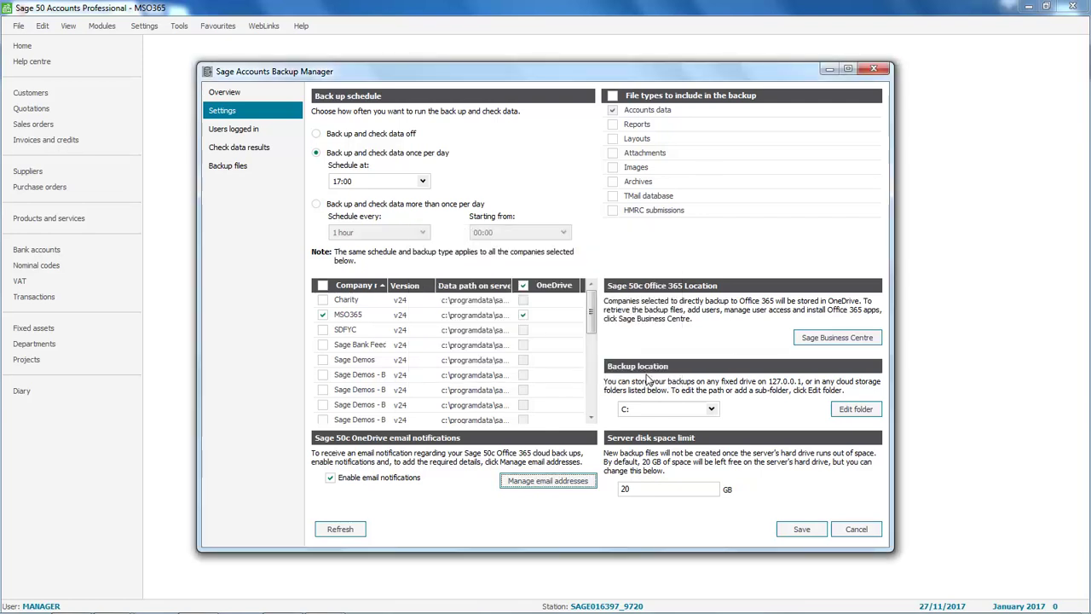
pyautogui.click(802, 529)
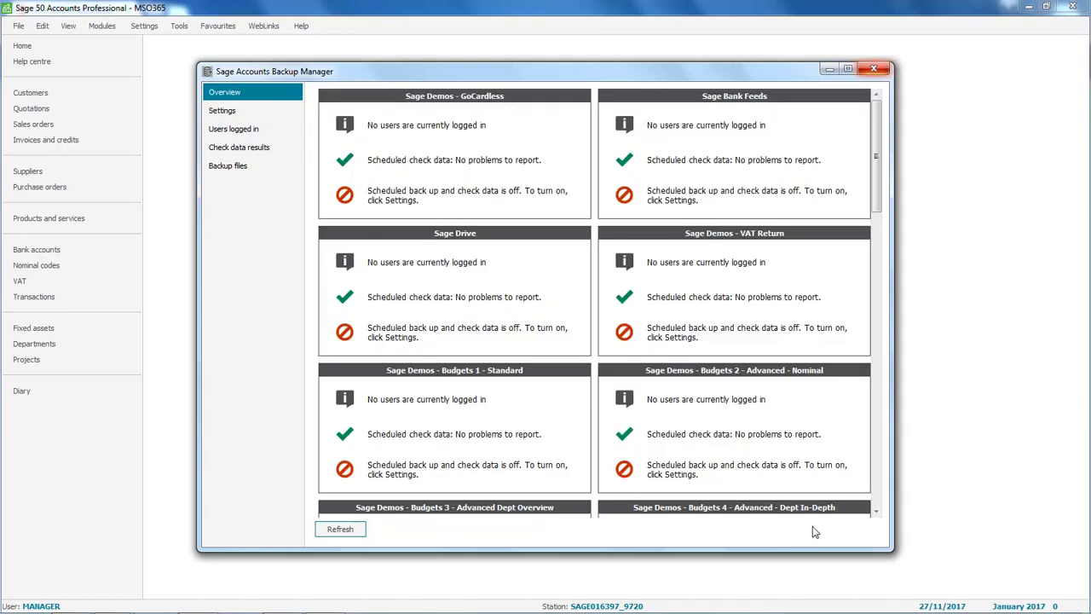
# Close the Backup Manager window, leaving the Office 365 home page in the browser.
pyautogui.click(876, 71)
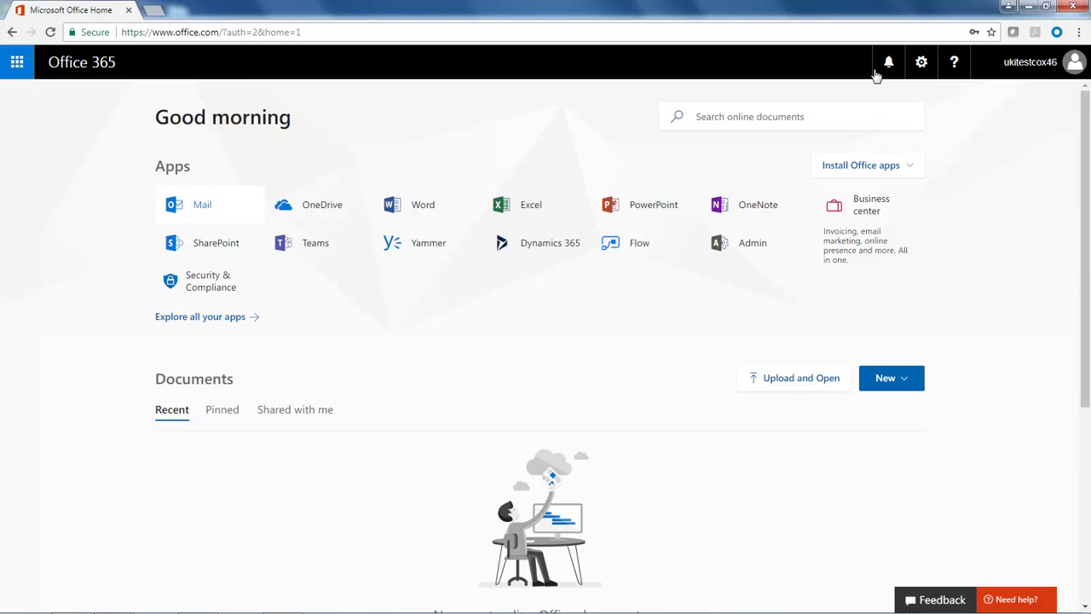
pyautogui.click(315, 212)
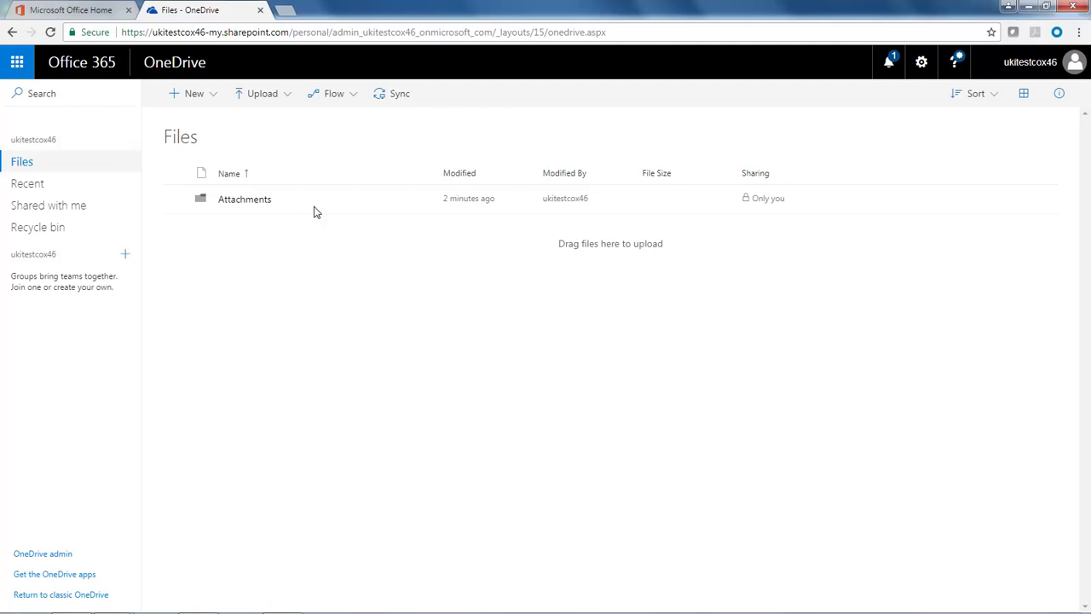
pyautogui.click(260, 10)
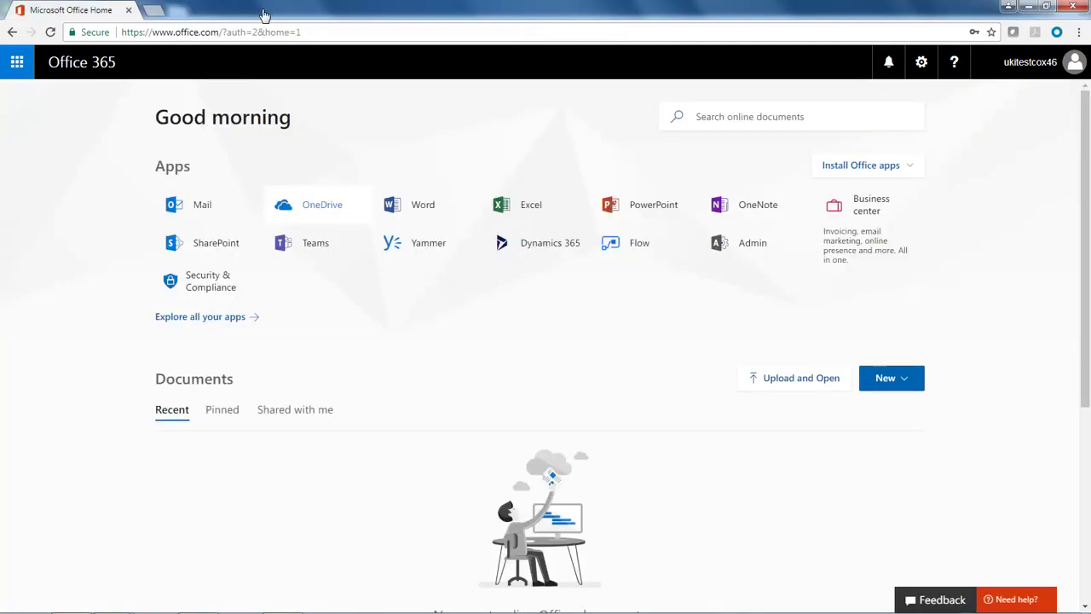
pyautogui.click(209, 247)
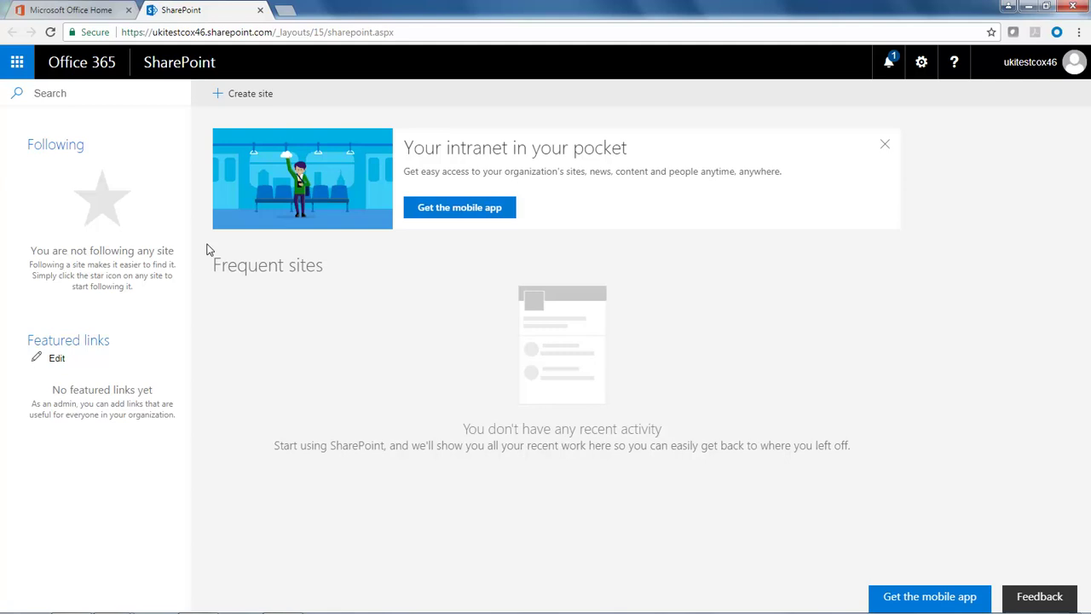
pyautogui.click(260, 10)
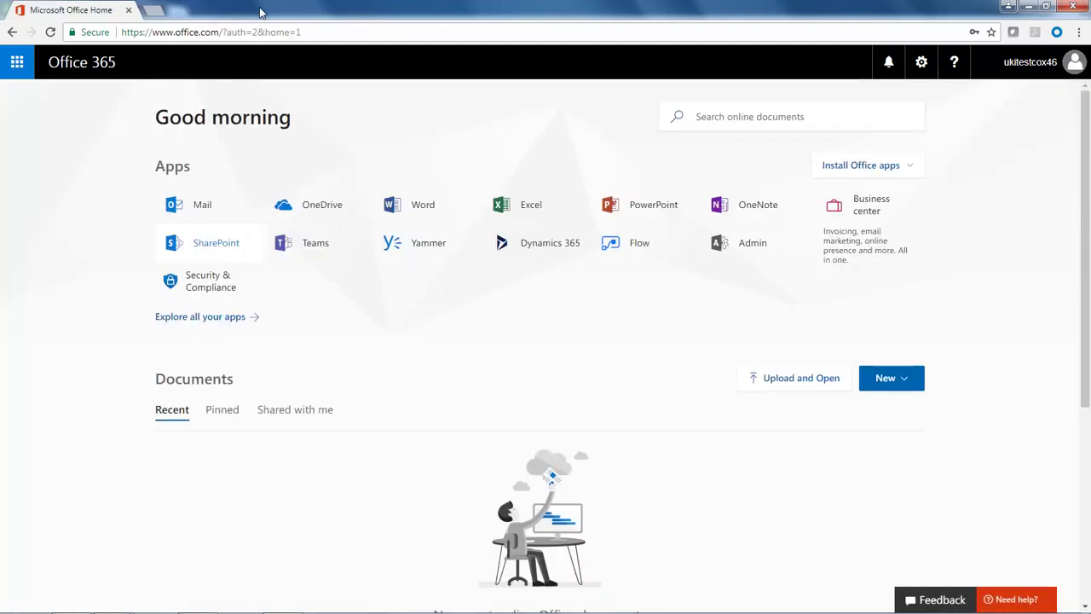